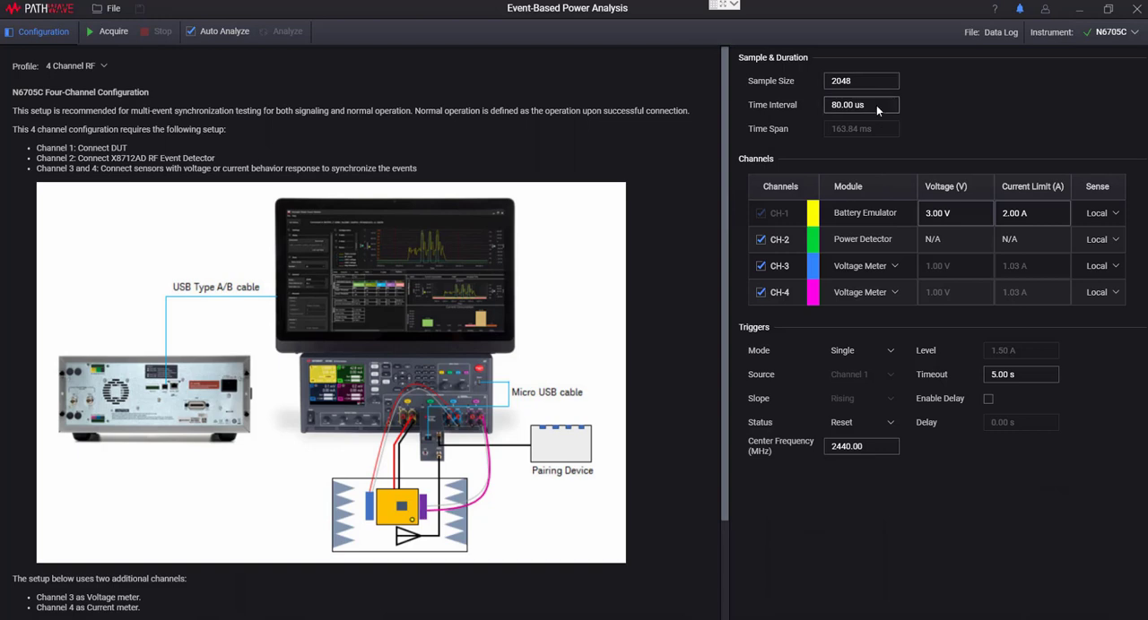
# Set the trigger mode to Continuous and dismiss the time interval warning.
pyautogui.click(889, 352)
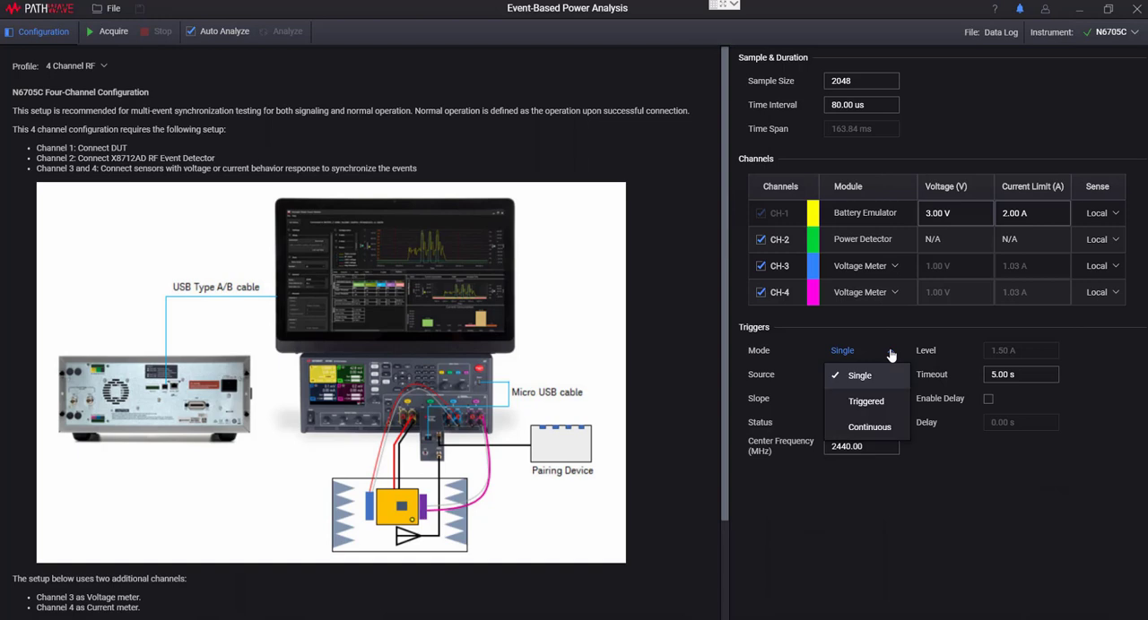
pyautogui.click(886, 429)
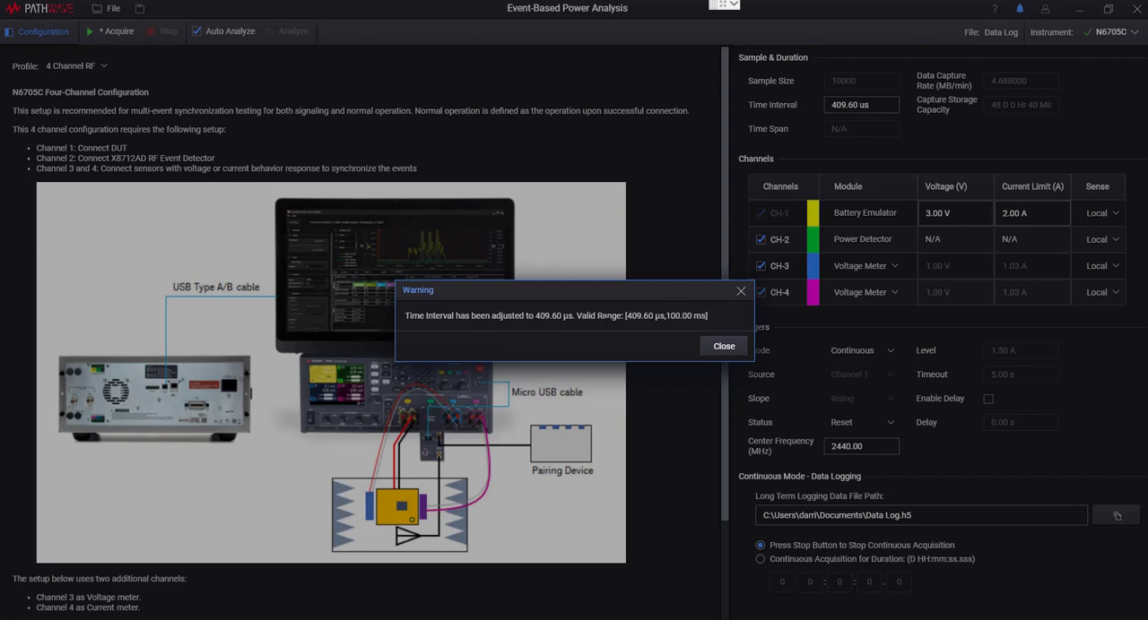
pyautogui.click(723, 346)
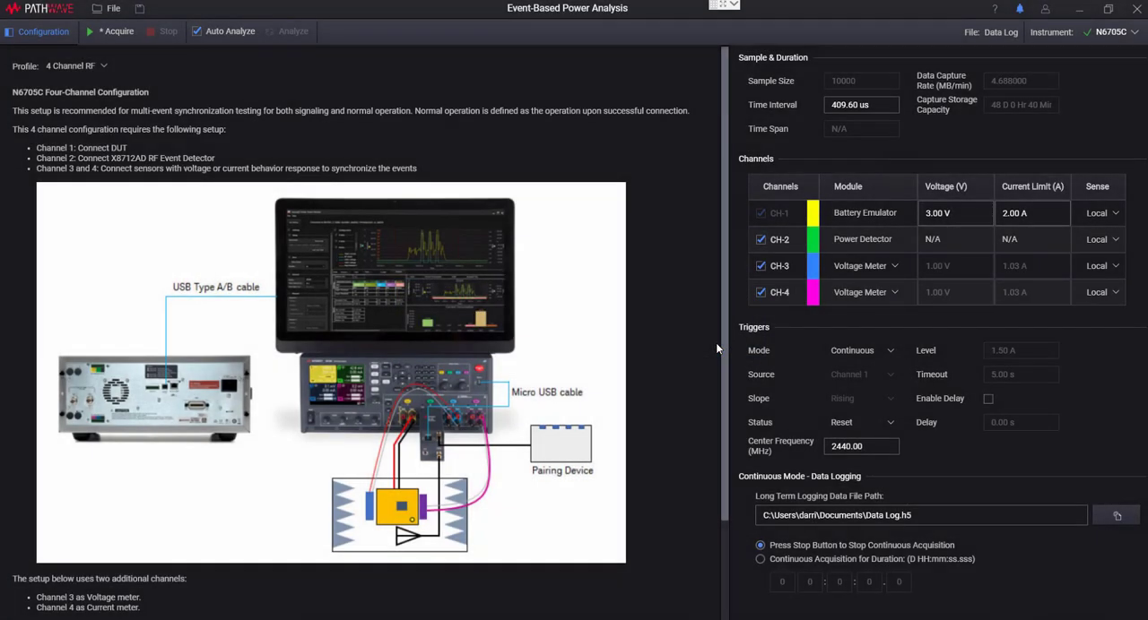
# Switch the data logging to continuous acquisition for a fixed duration and set that duration to 15 minutes.
pyautogui.click(760, 561)
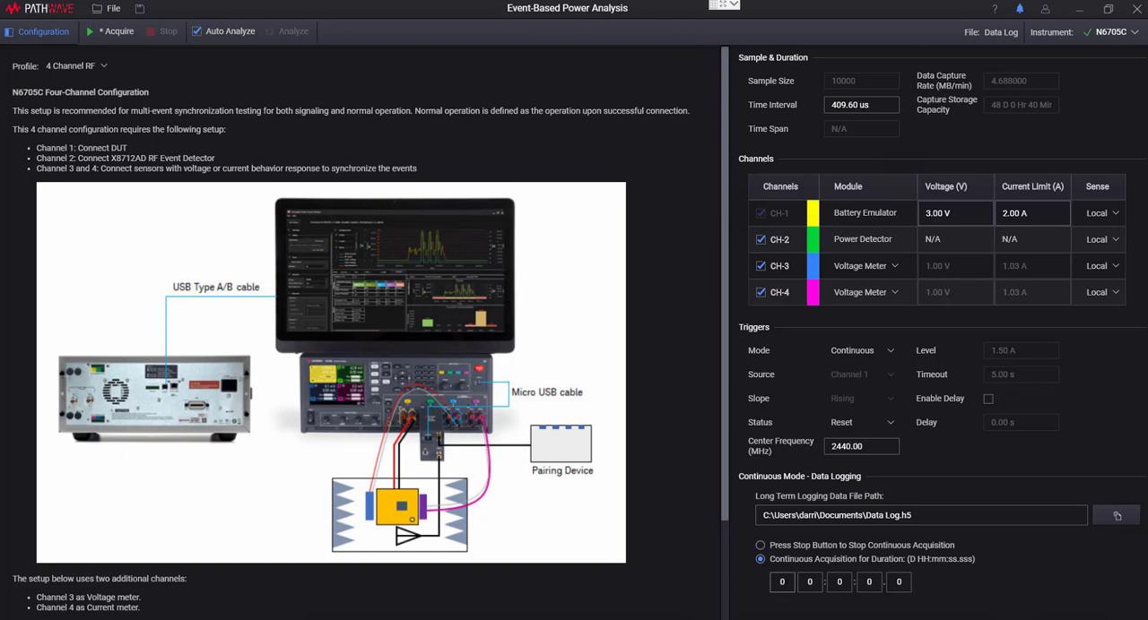
pyautogui.moveTo(788, 583); pyautogui.dragTo(762, 587)
pyautogui.click(813, 583)
pyautogui.press('BackSpace')
pyautogui.write('12')
pyautogui.click(842, 583)
pyautogui.press('BackSpace')
pyautogui.write('15')
pyautogui.click(786, 583)
pyautogui.moveTo(817, 583); pyautogui.dragTo(794, 584)
pyautogui.write('0')
pyautogui.click(869, 582)
# Acquire the data log and hide the configuration settings to show the full results.
pyautogui.click(92, 31)
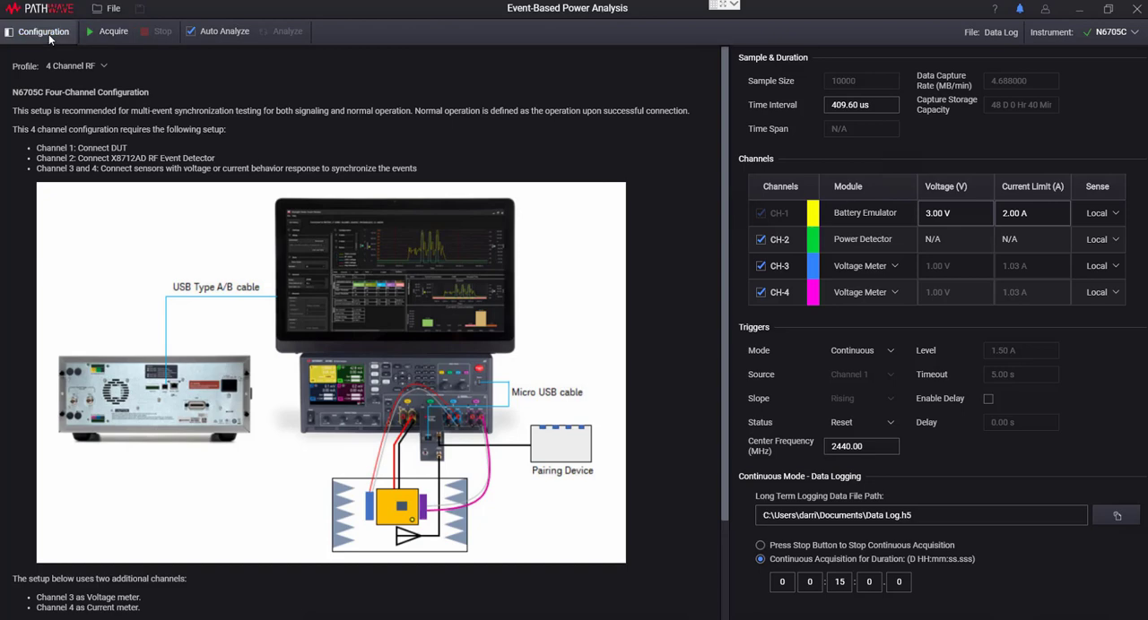
pyautogui.click(48, 34)
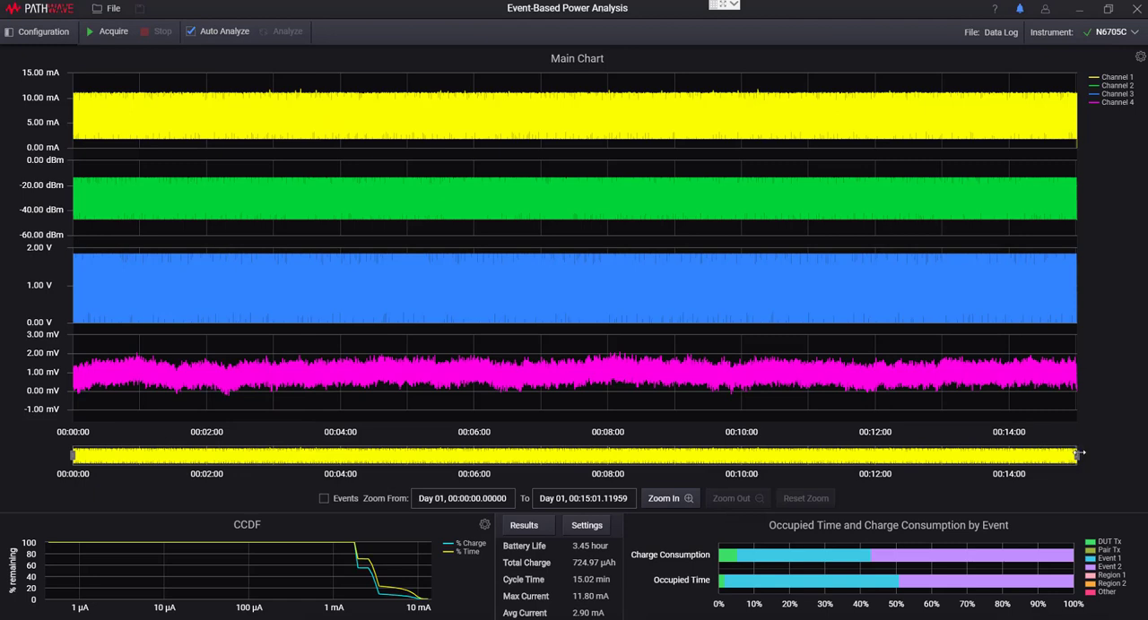
# Narrow the main chart's range to about 00:07:39 to 00:09:25 and zoom in five levels on its centre.
pyautogui.moveTo(1079, 455); pyautogui.dragTo(702, 457)
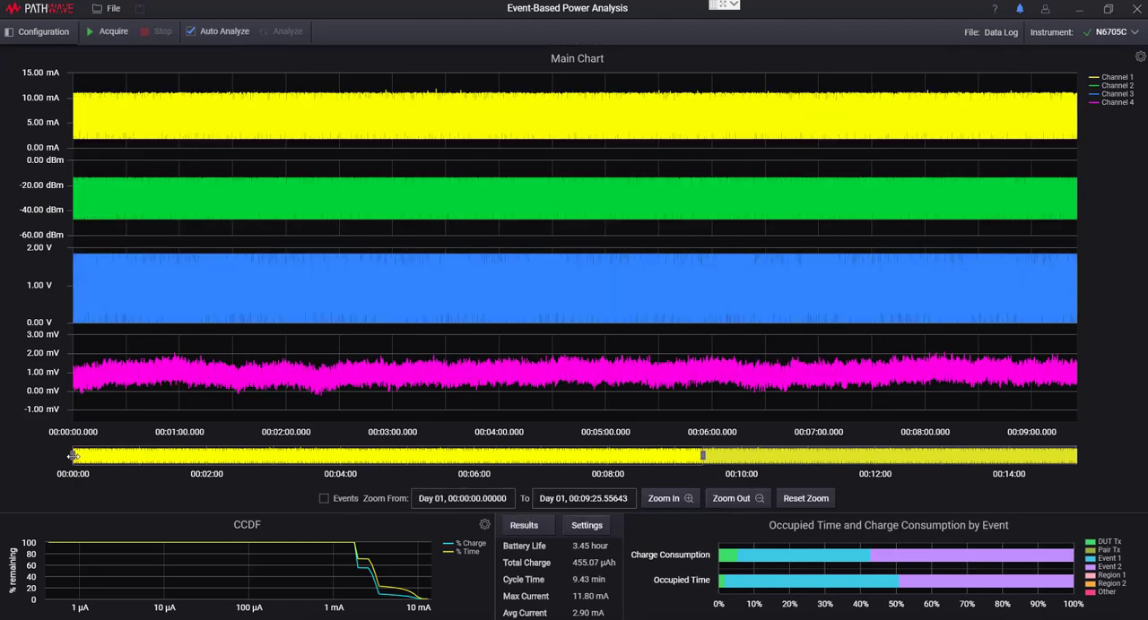
pyautogui.moveTo(73, 457); pyautogui.dragTo(585, 455)
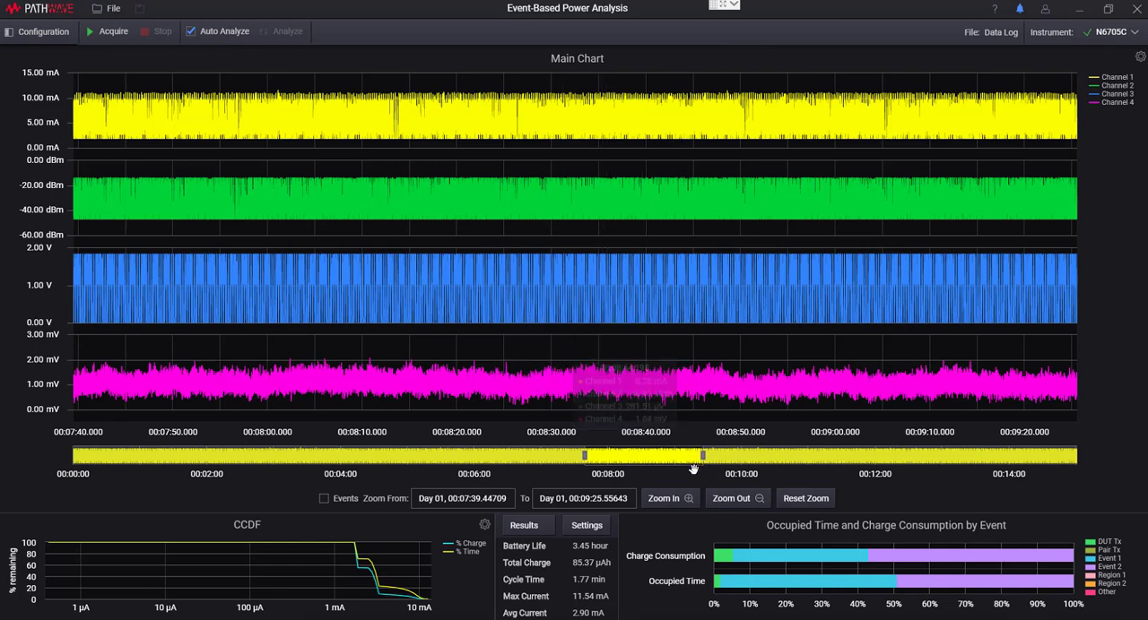
pyautogui.click(677, 499)
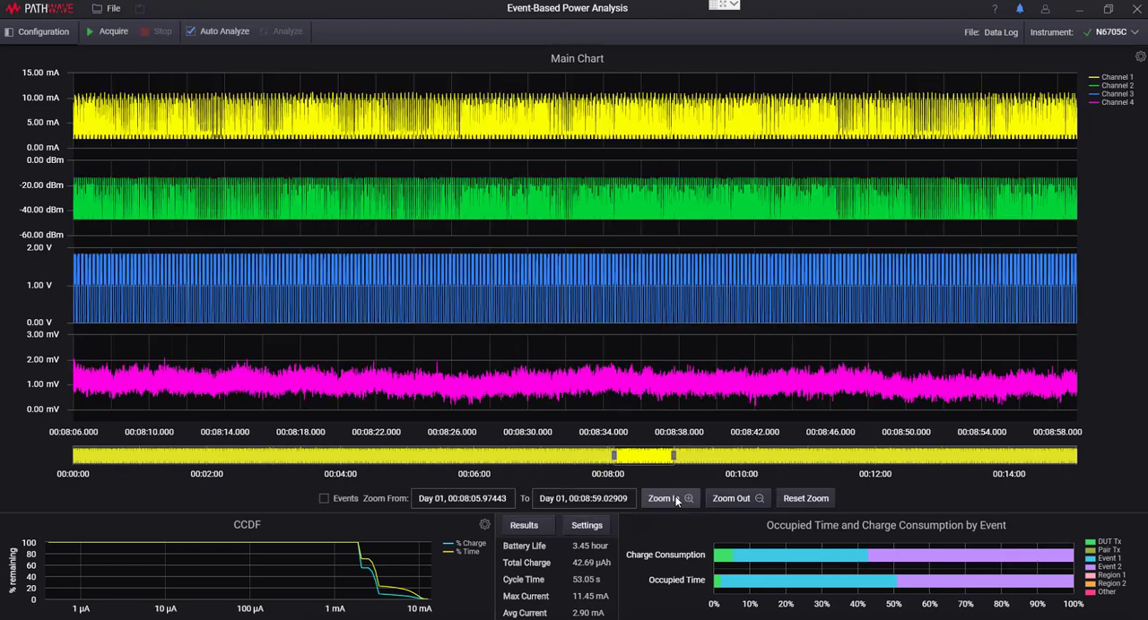
pyautogui.click(676, 500)
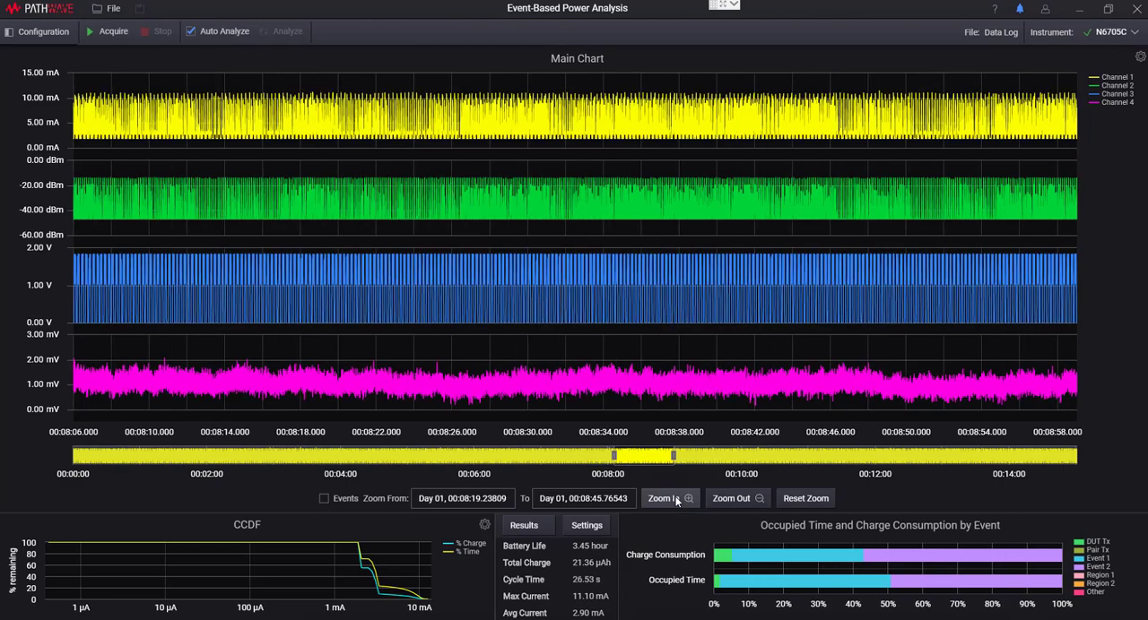
pyautogui.click(677, 499)
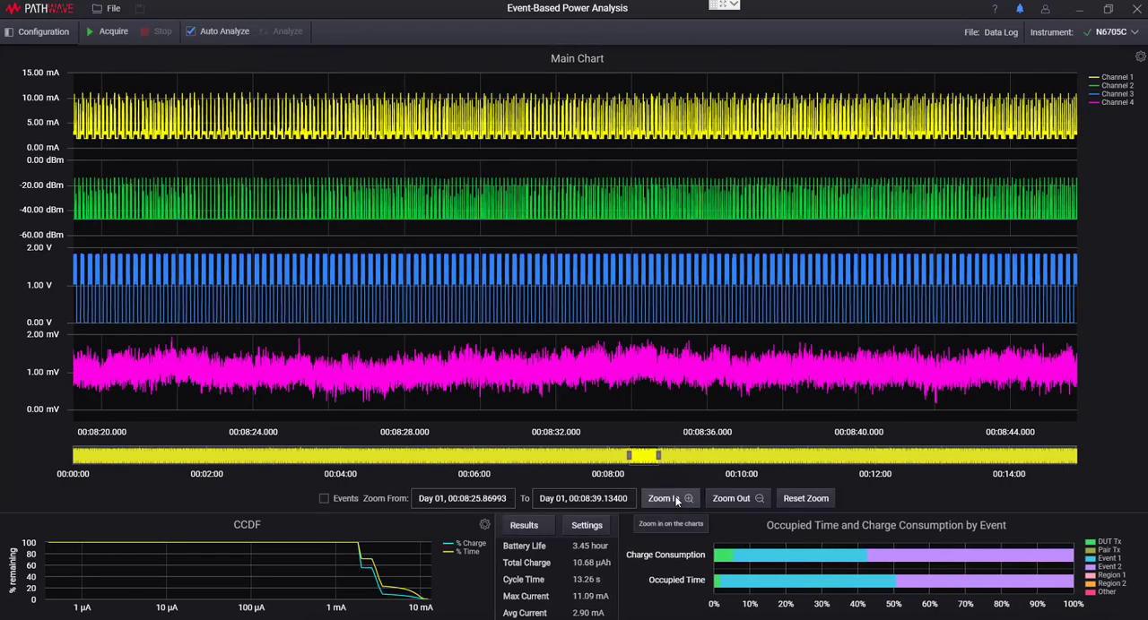
pyautogui.click(677, 499)
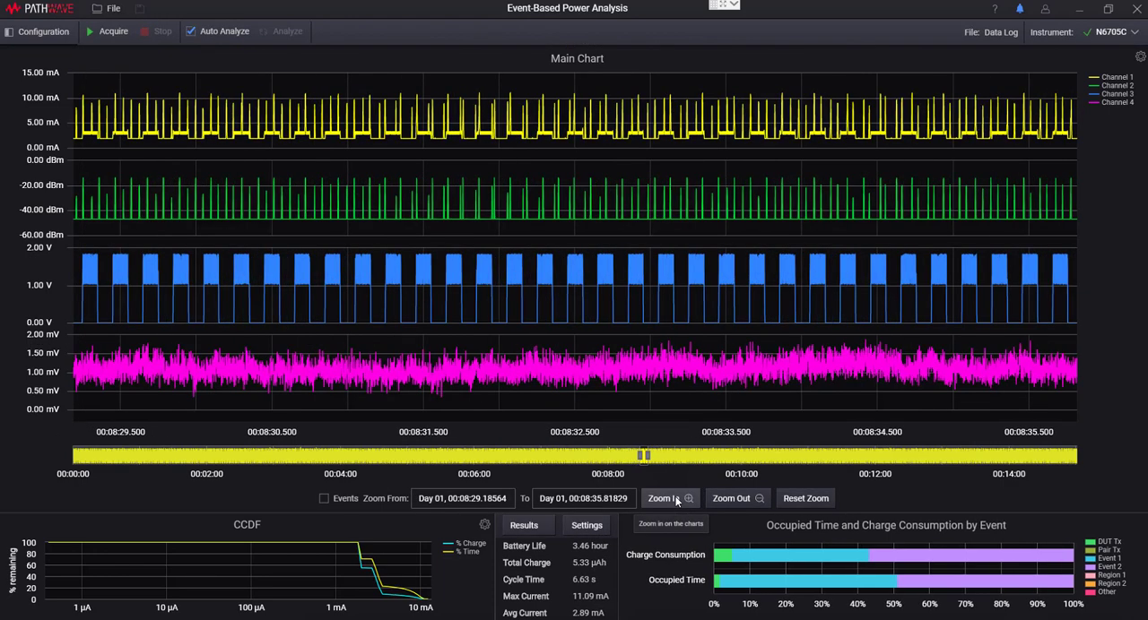
pyautogui.click(677, 500)
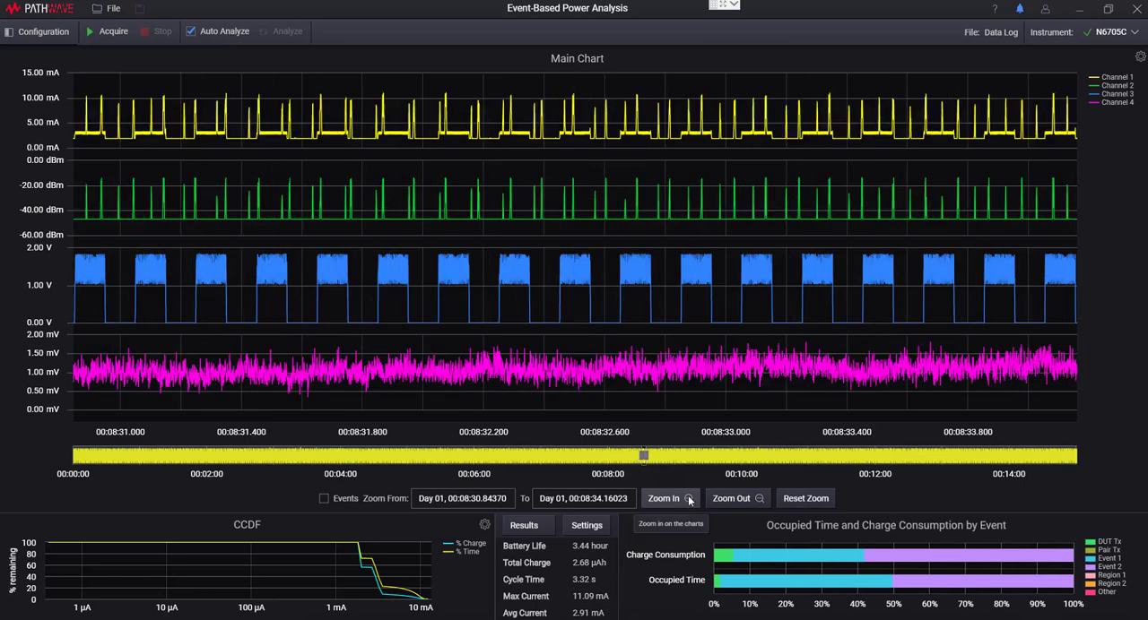
# Zoom the main chart out one level and reset it to the full acquisition range.
pyautogui.click(731, 501)
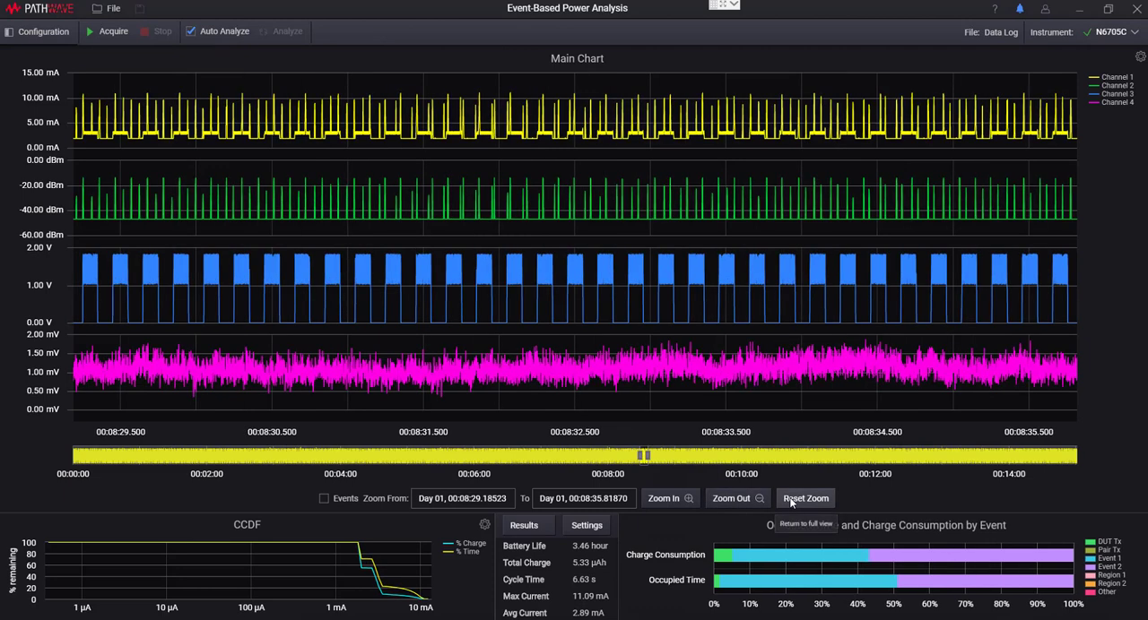
pyautogui.click(790, 500)
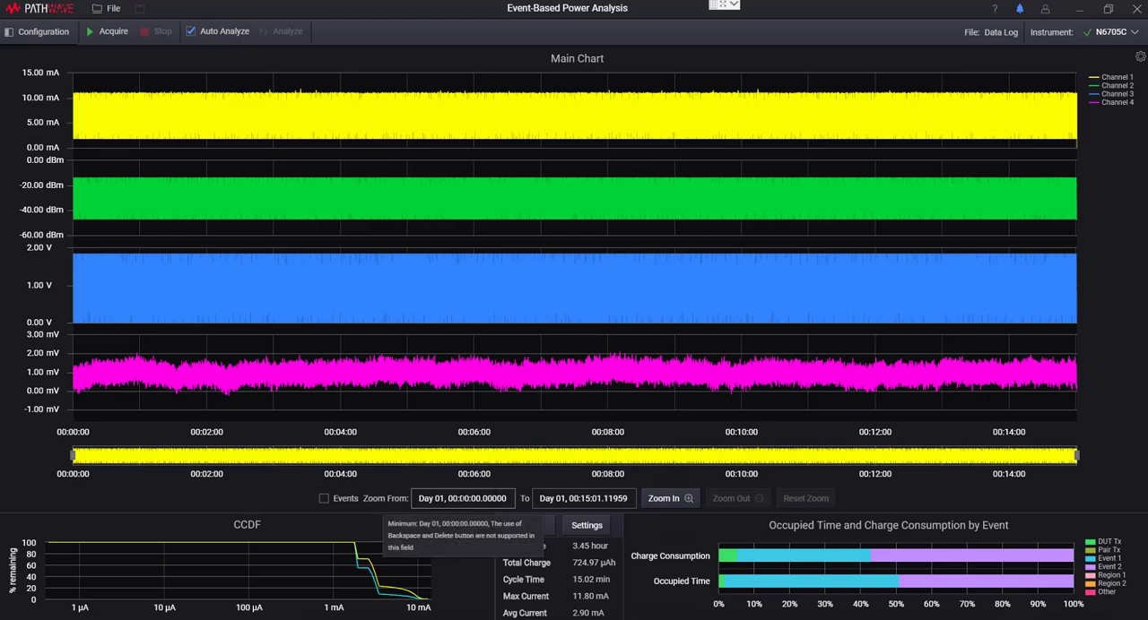
# Set the main chart's zoom range to start at 00:04:00 and end at 00:04:12 on Day 01.
pyautogui.click(461, 499)
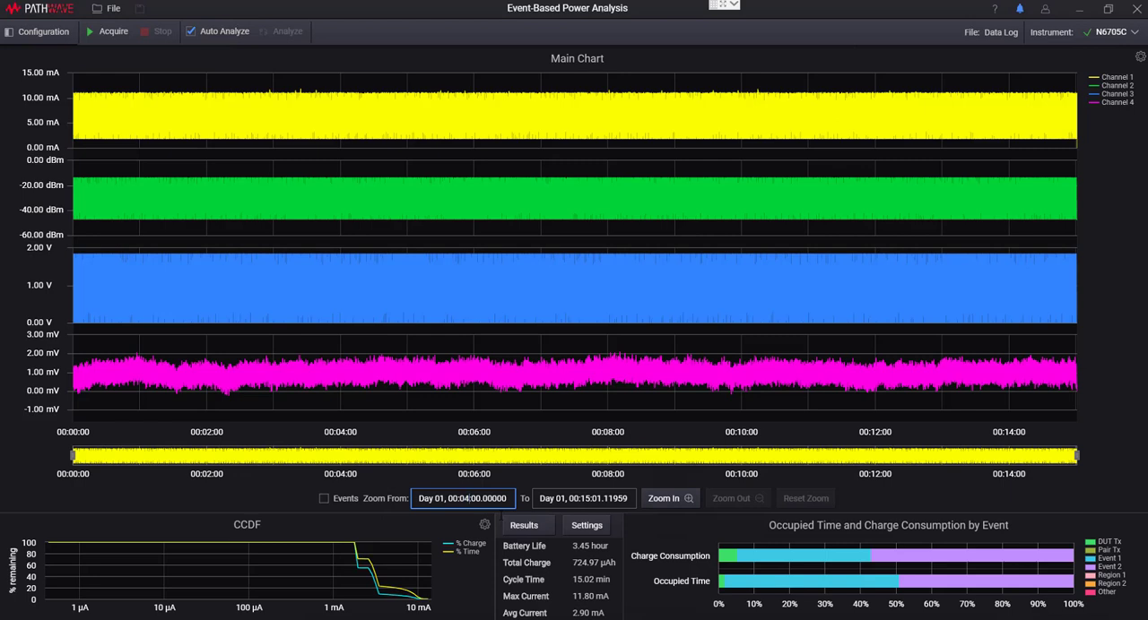
pyautogui.click(571, 500)
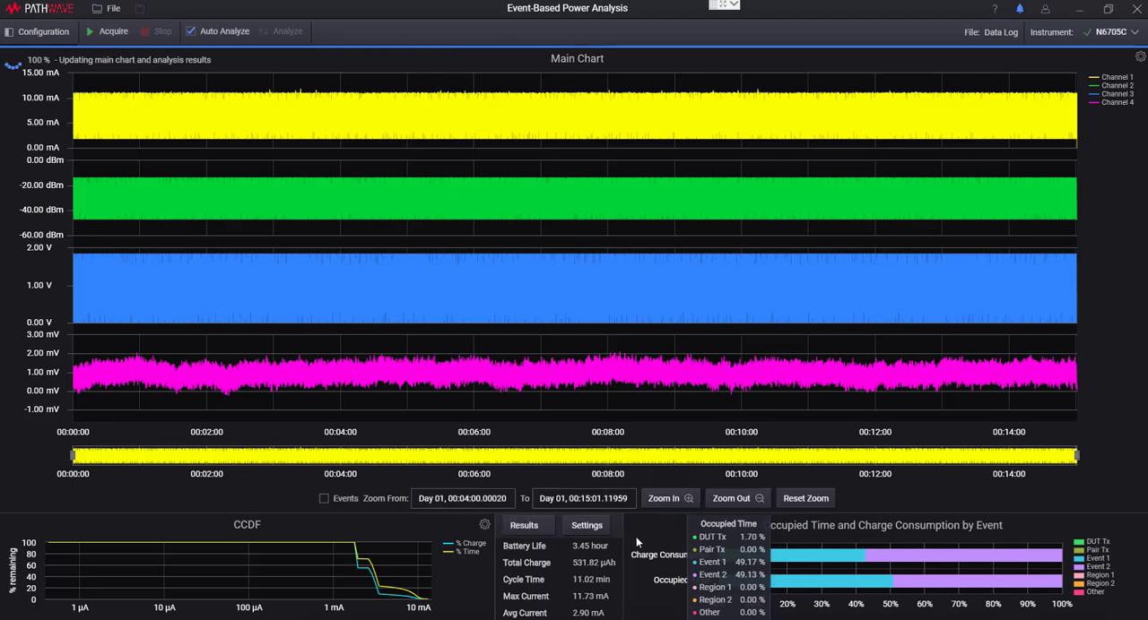
pyautogui.click(589, 500)
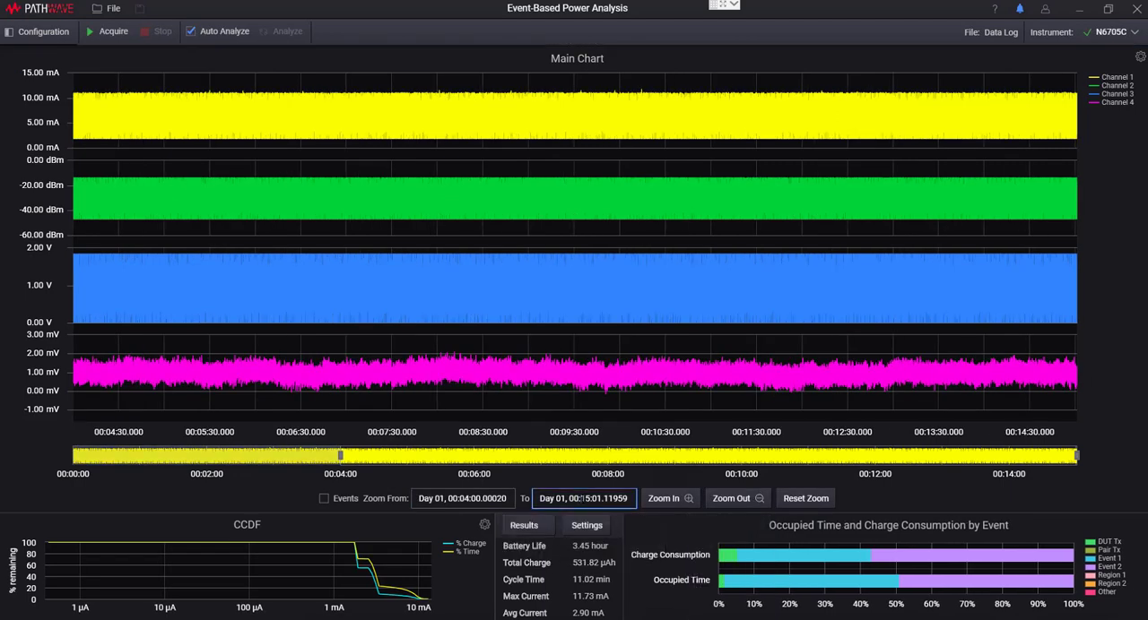
pyautogui.write('0')
pyautogui.press('BackSpace')
pyautogui.write('4:12.00000')
pyautogui.press('Return')
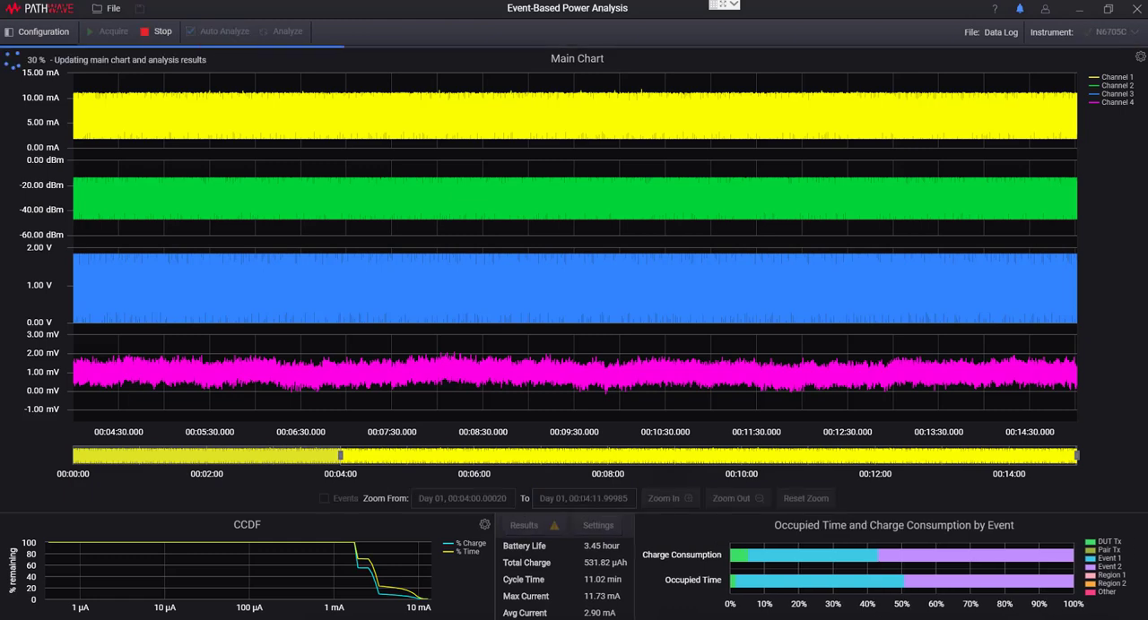